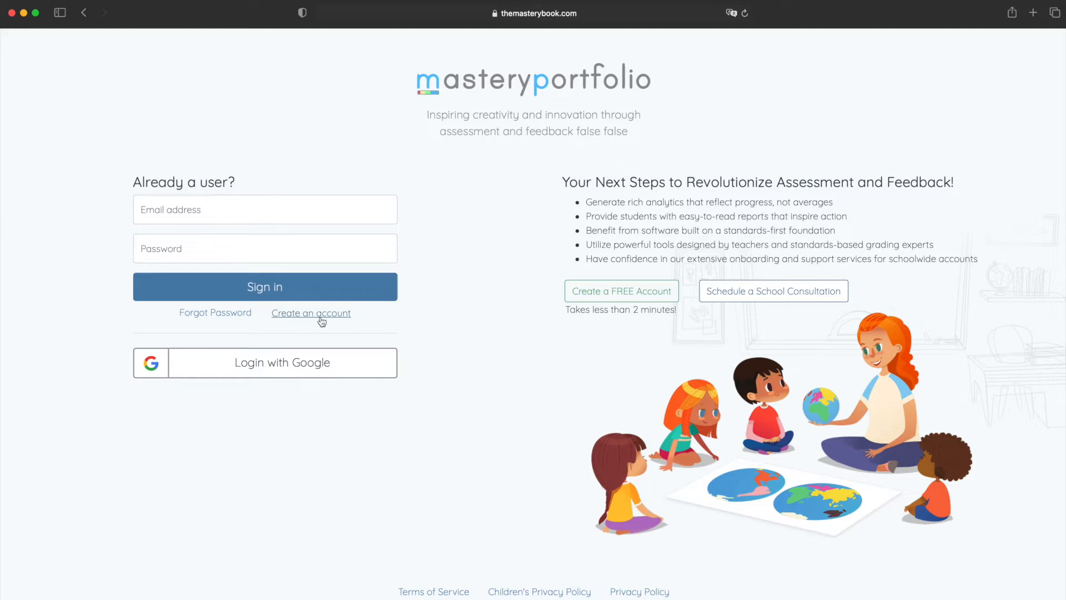
Start creating a new account and verify its email address through the link in the Mastery Portfolio verification email
left_click(292, 319)
left_click(455, 326)
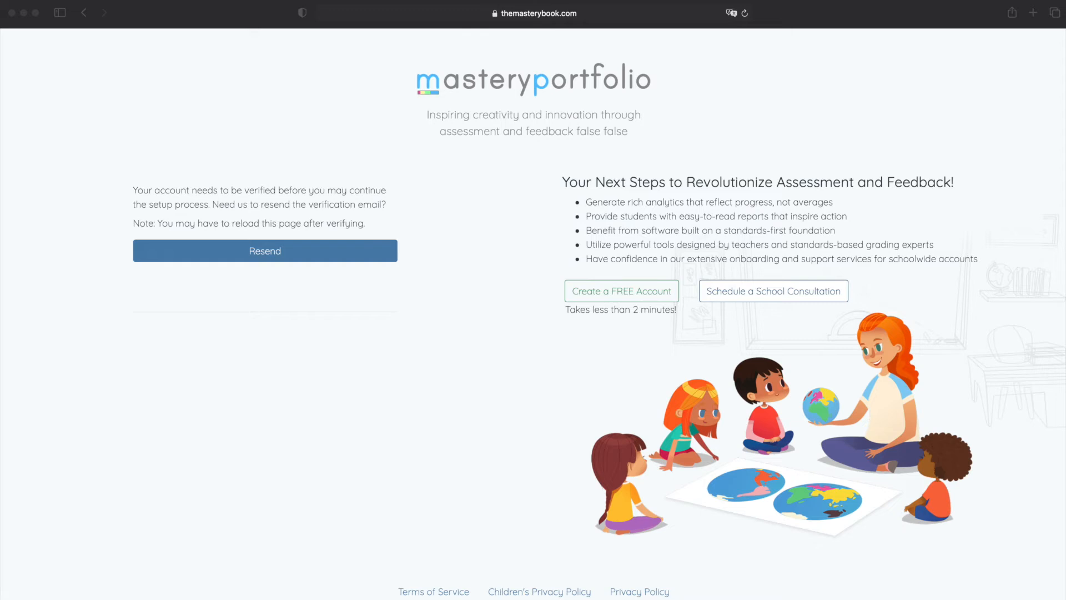
left_click(421, 211)
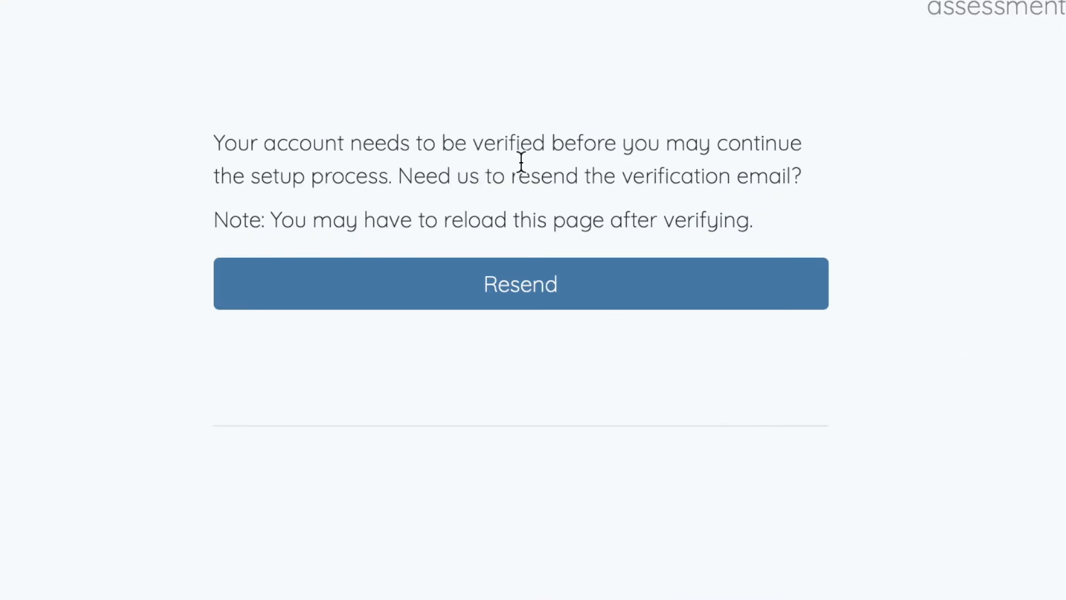
left_click_drag(476, 143, 545, 143)
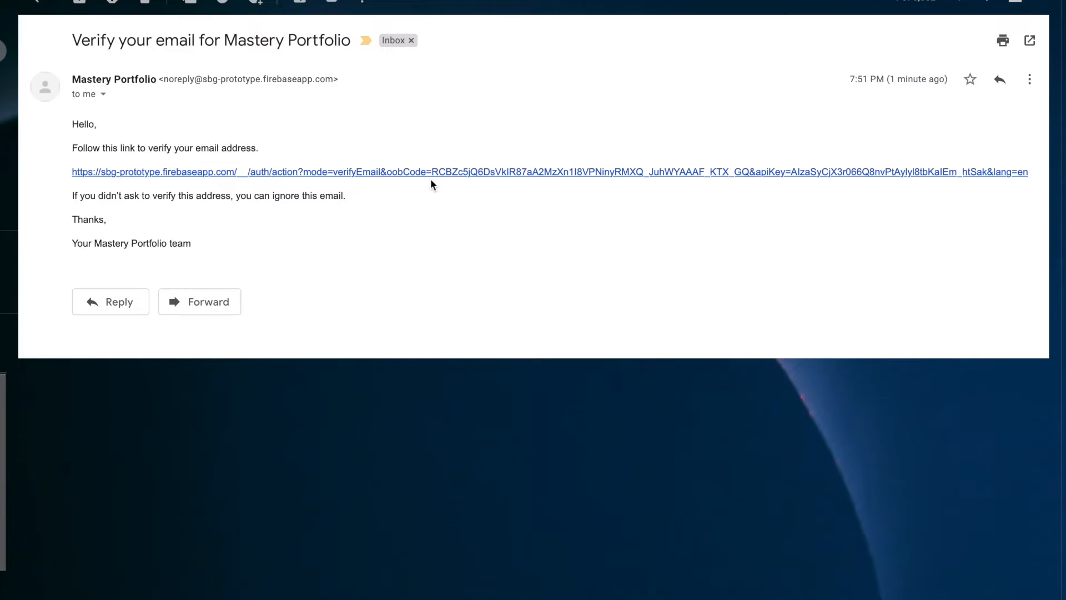
left_click(597, 174)
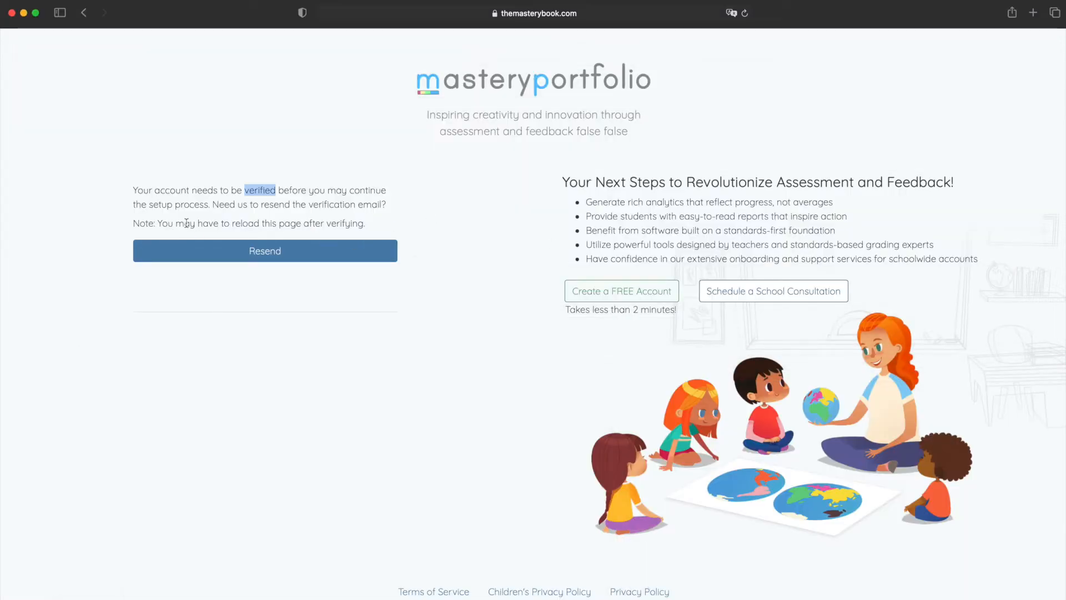
Reload the account verification page and decline saving the password for the moment
left_click_drag(230, 223, 343, 225)
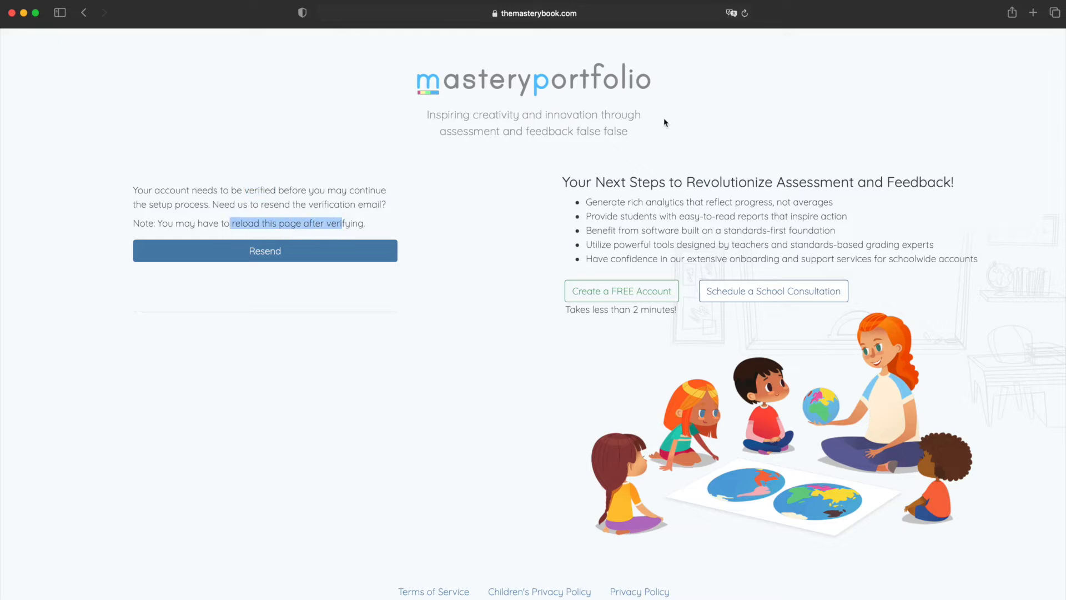
left_click(745, 14)
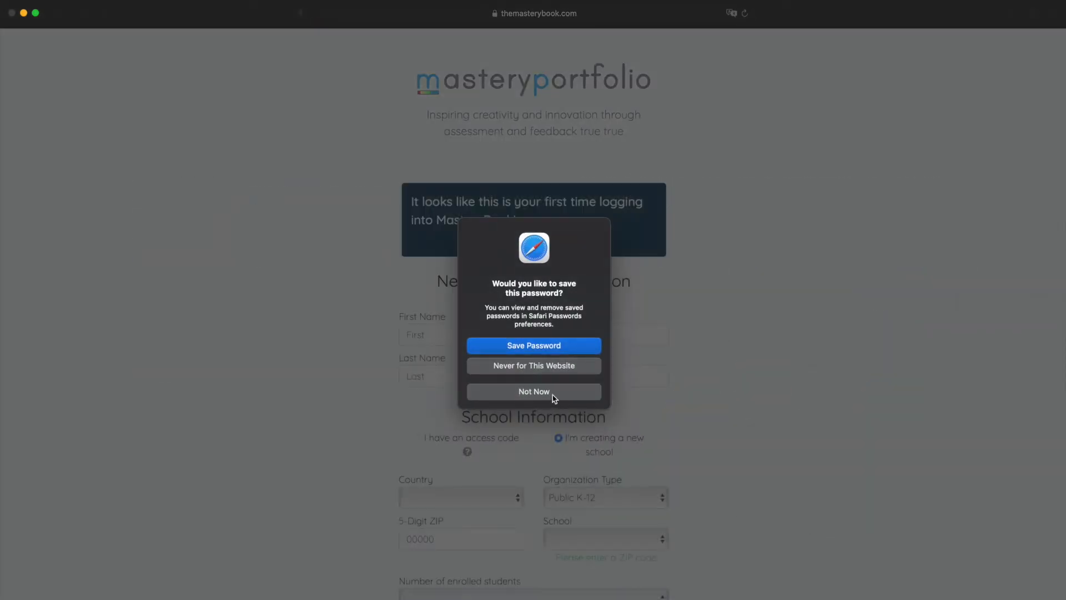
left_click(552, 392)
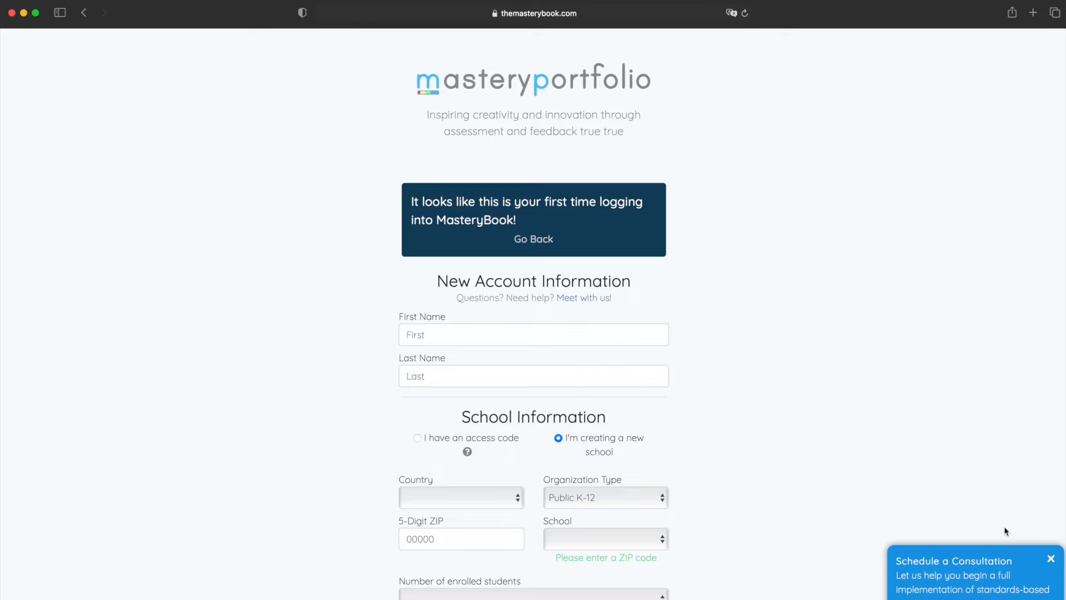
Dismiss the consultation offer and enter the account holder's first and last name in the new account form
left_click(1052, 561)
left_click(608, 336)
key("Tab")
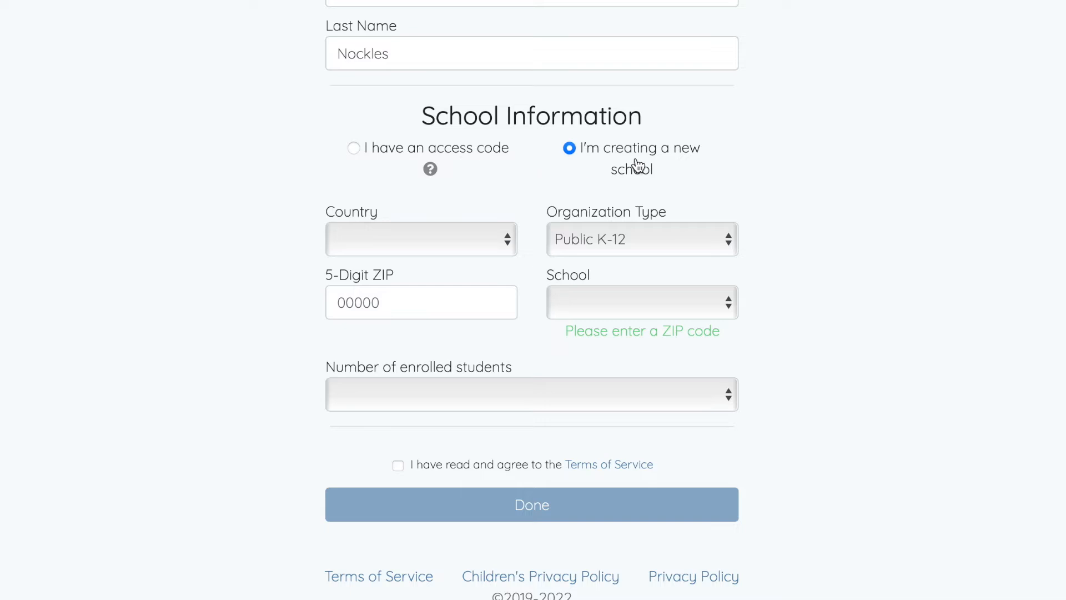
View the access code option, return to creating a new school, and set the country to United States
left_click(354, 148)
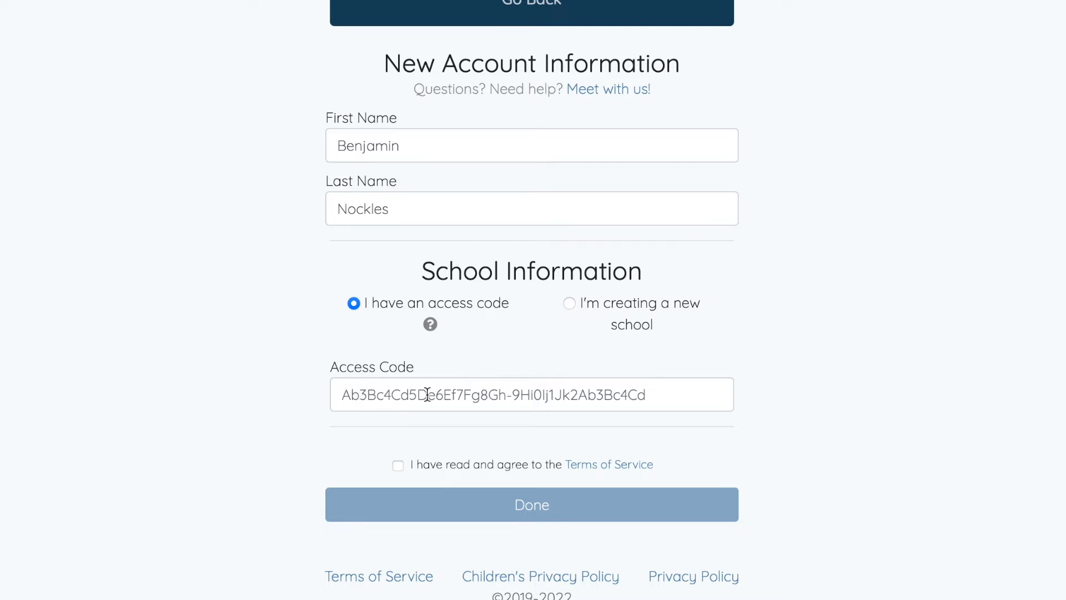
left_click(569, 304)
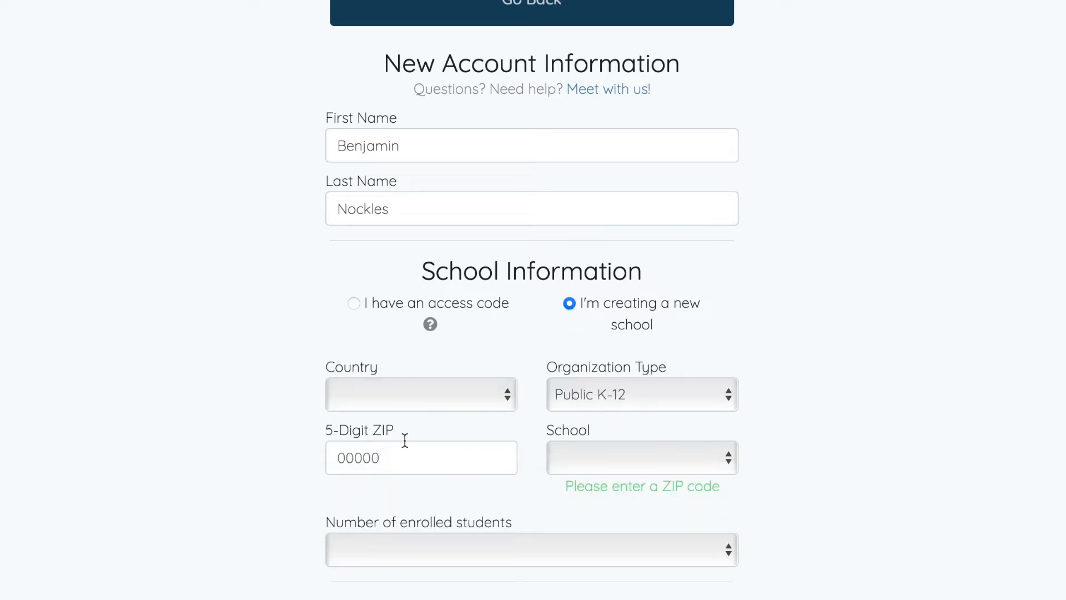
left_click(461, 405)
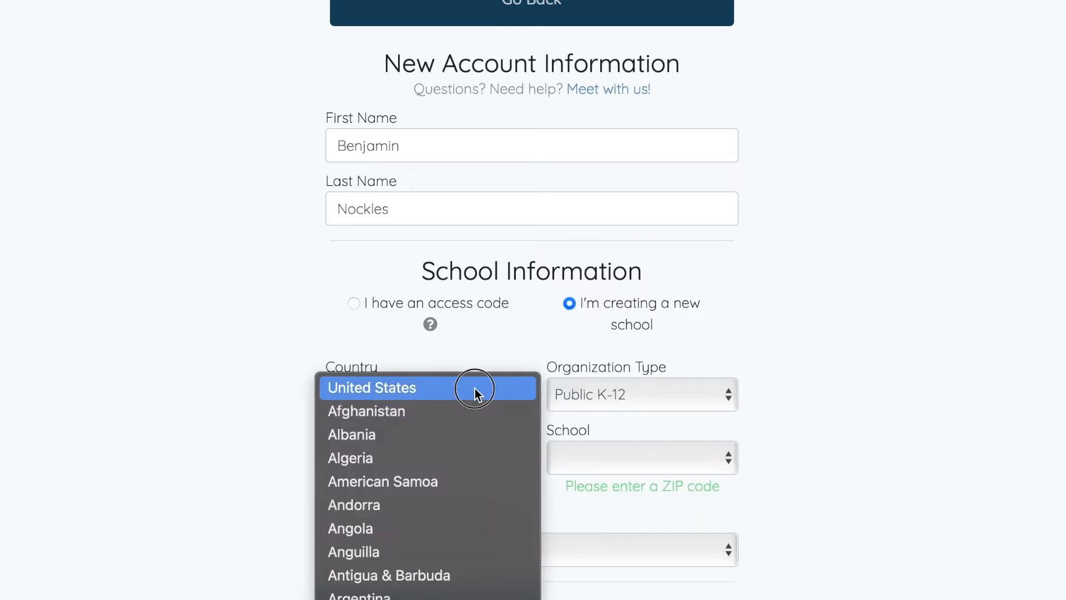
left_click(476, 387)
scroll(662, 419, "down", 1)
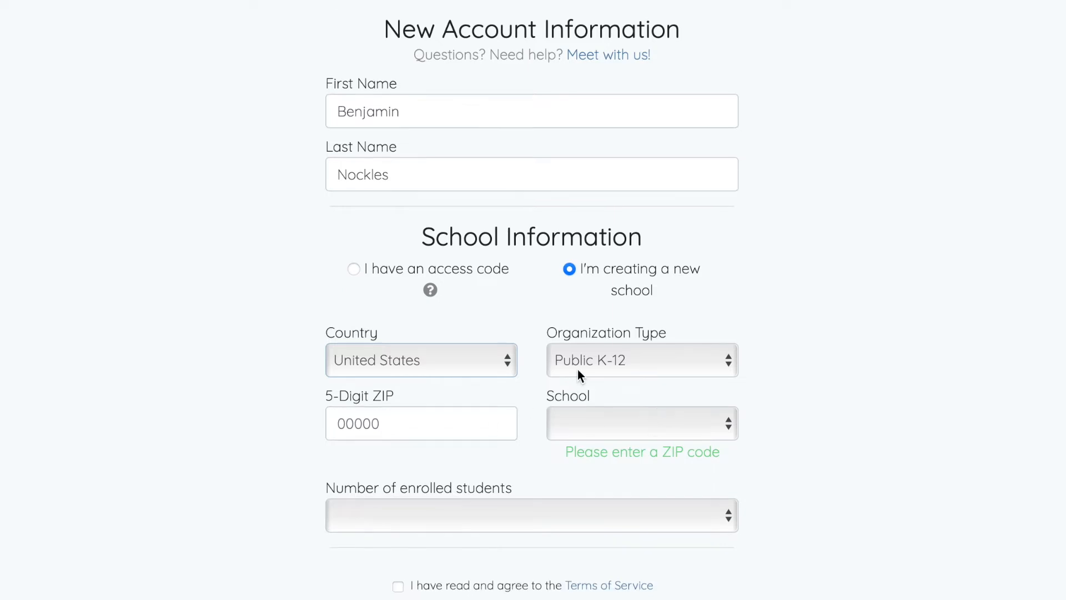
Set the organization type to Other and the organization name to Sample
left_click(405, 423)
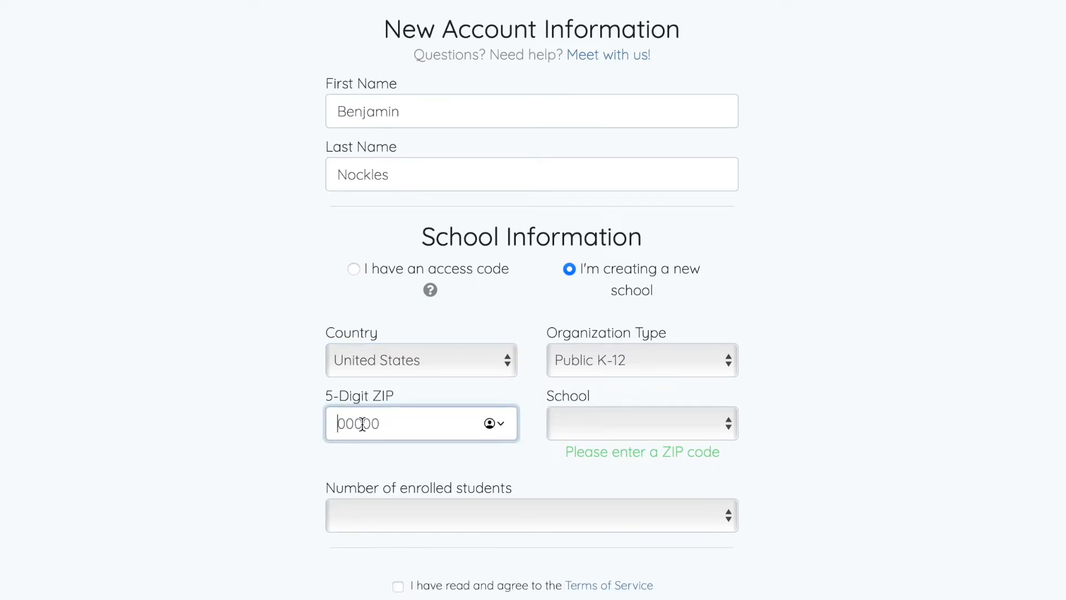
left_click(625, 362)
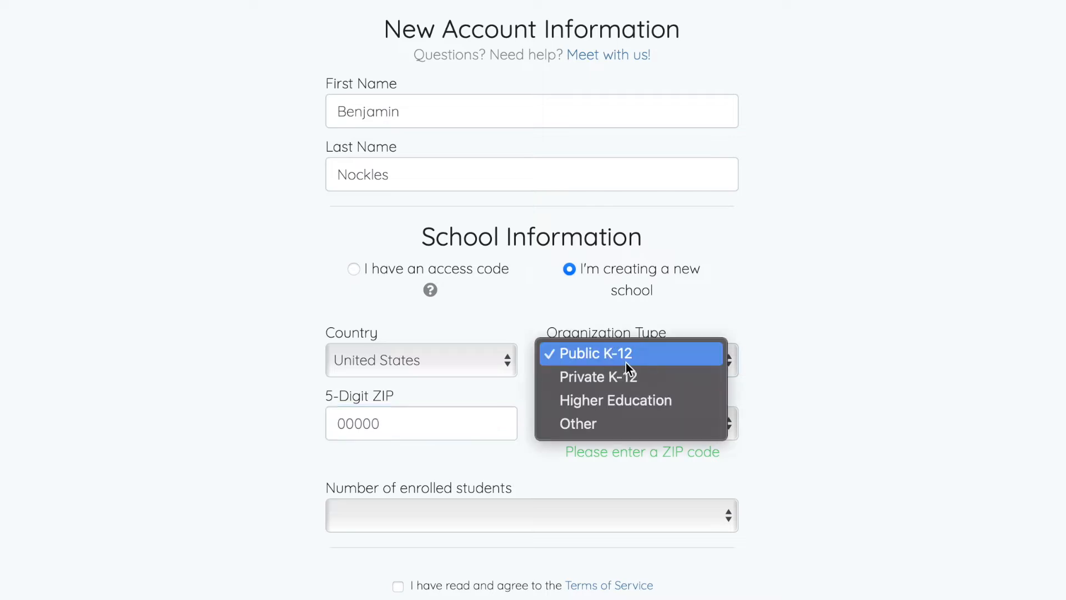
left_click(577, 428)
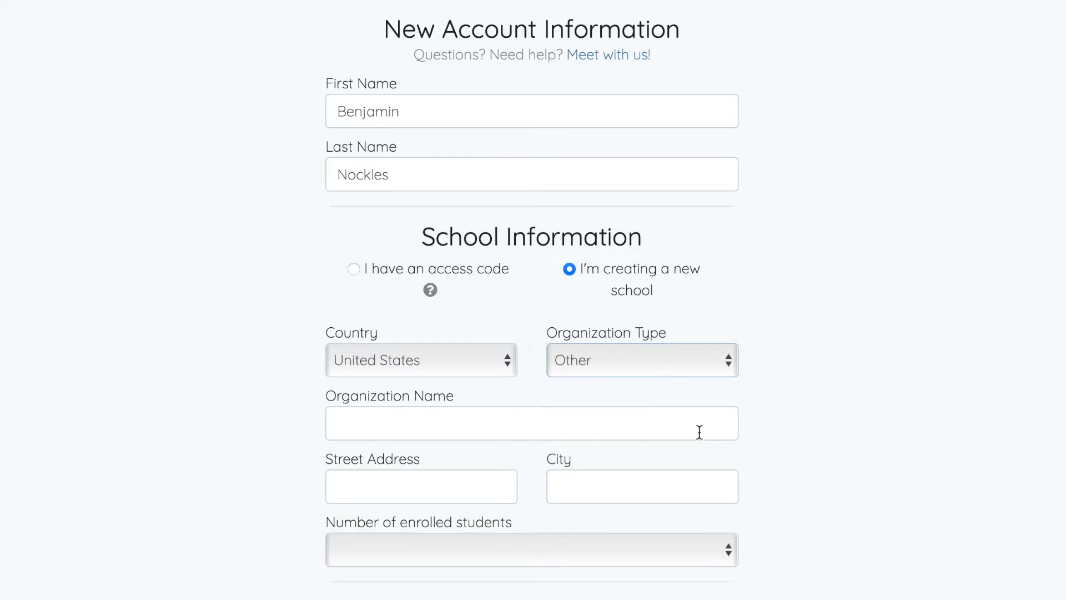
scroll(469, 417, "down", 2)
left_click(402, 367)
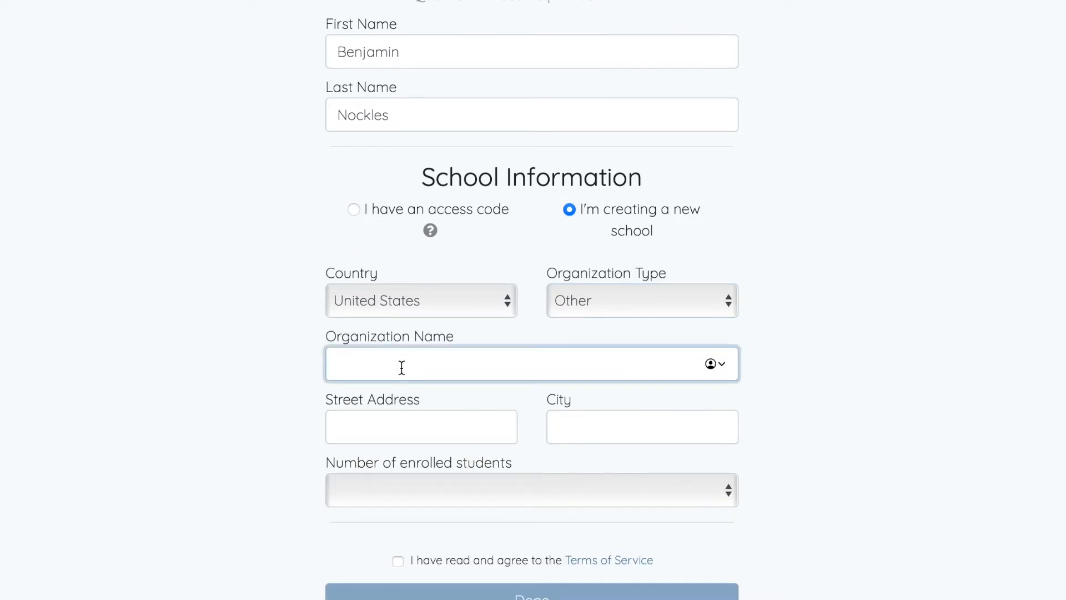
type("Sample")
Fill in the organization's street address and city
left_click(377, 431)
type("123 Main Street")
left_click(653, 436)
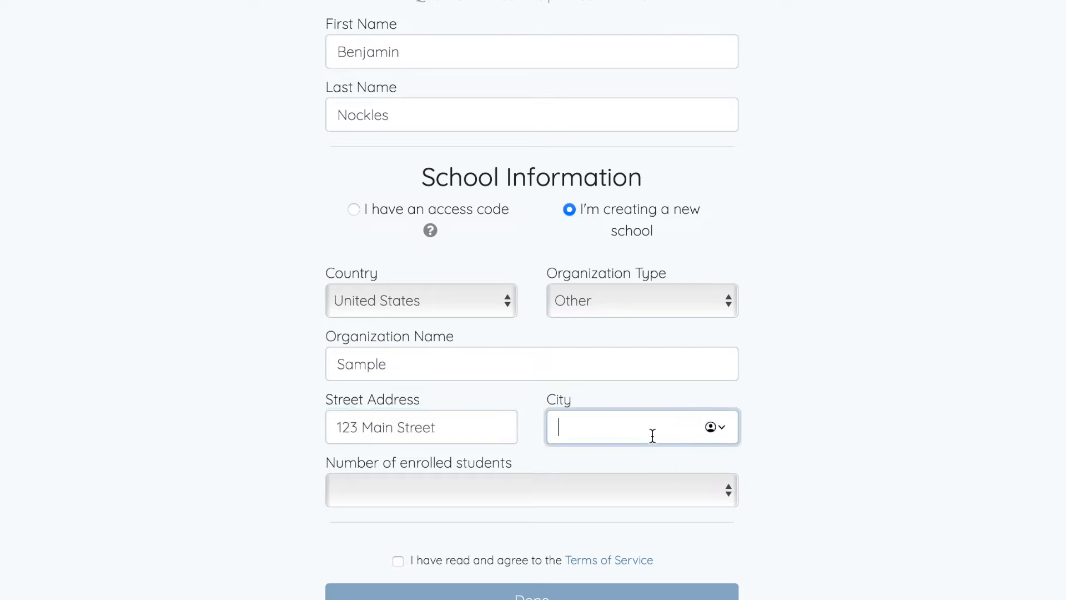
type("Anytown")
left_click(1030, 412)
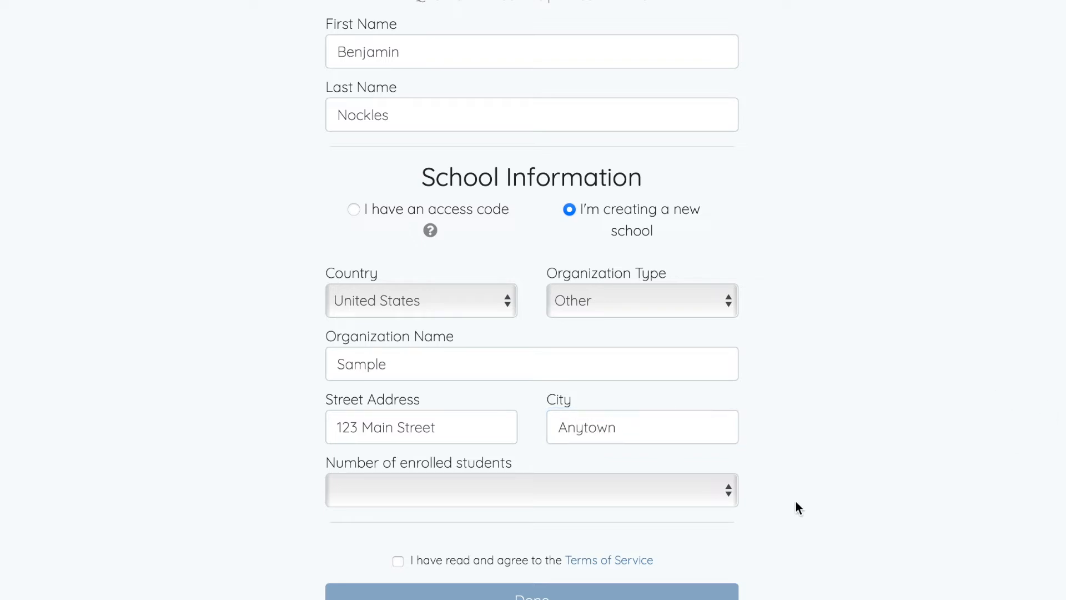
Append a comma and USA to the city entry
scroll(744, 485, "down", 2)
left_click(670, 333)
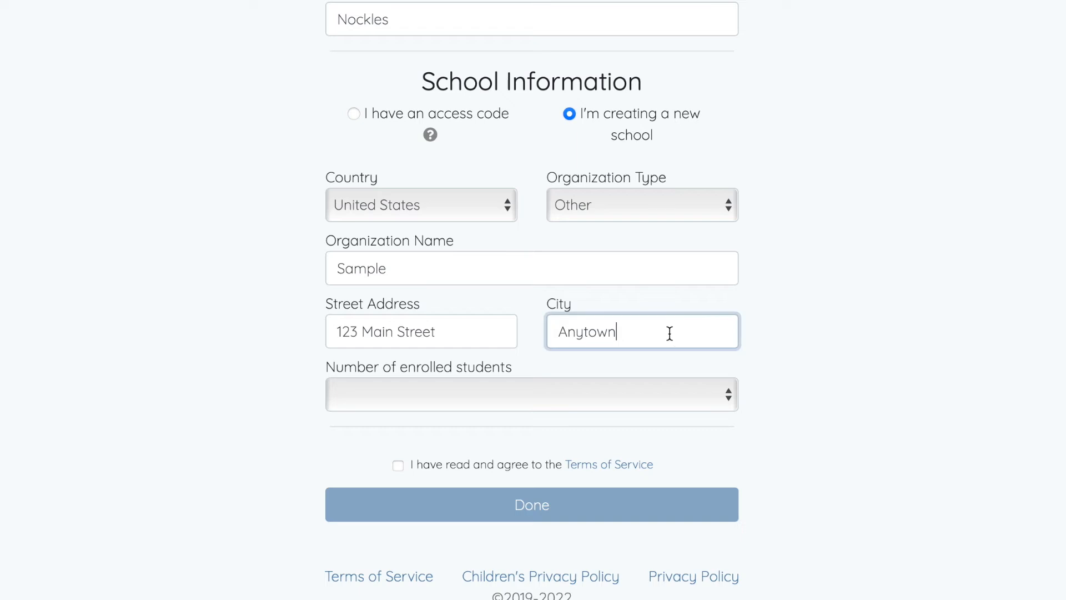
type(", USA")
left_click(799, 358)
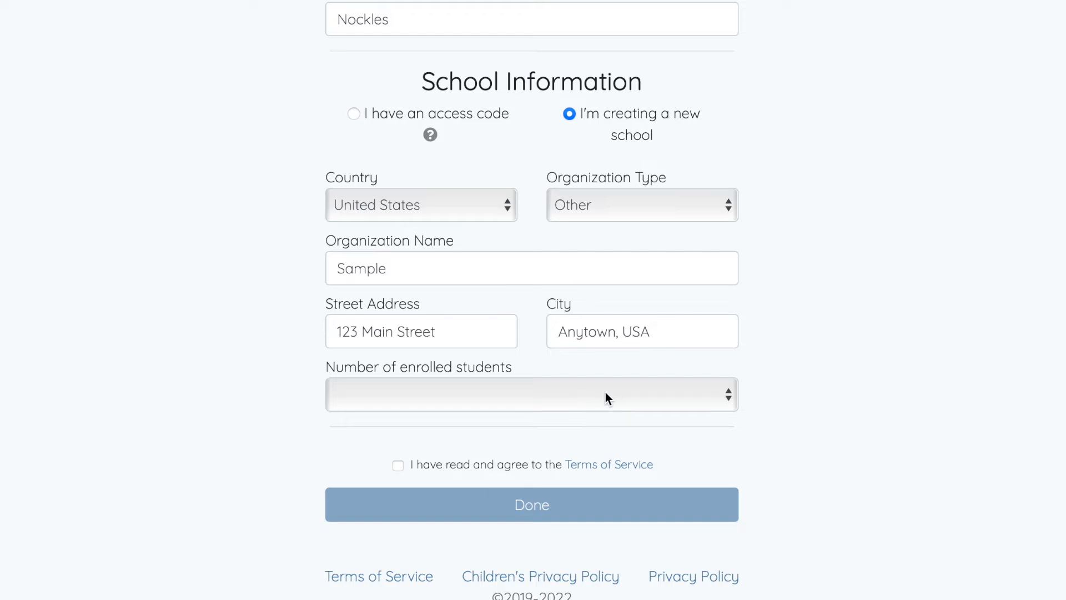
Set the number of enrolled students to 401-1000, agree to the Terms of Service and submit the account form
left_click(605, 392)
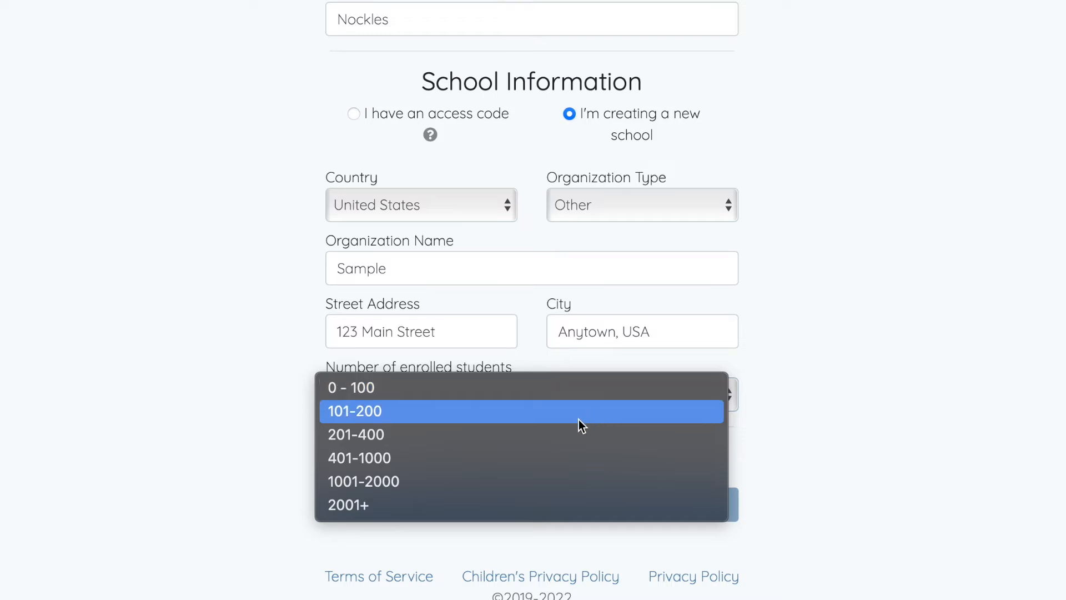
left_click(478, 471)
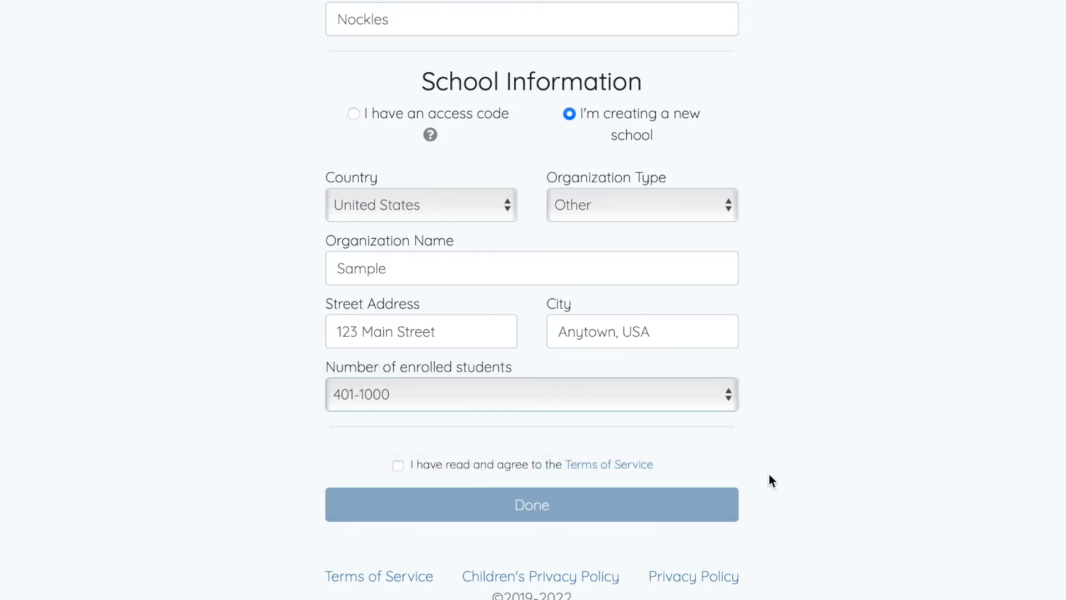
left_click(398, 466)
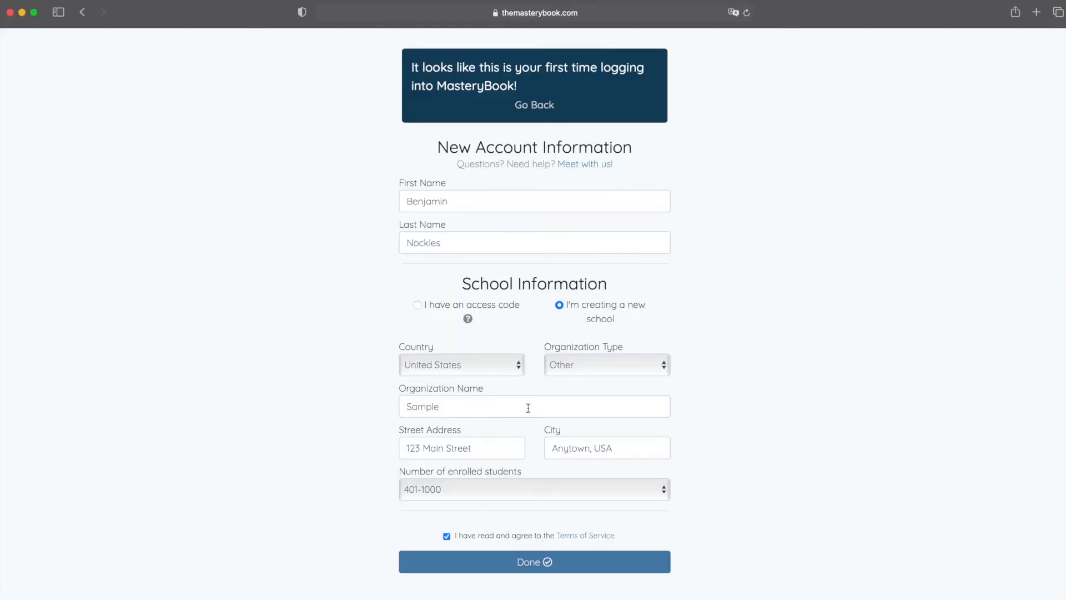
left_click(498, 564)
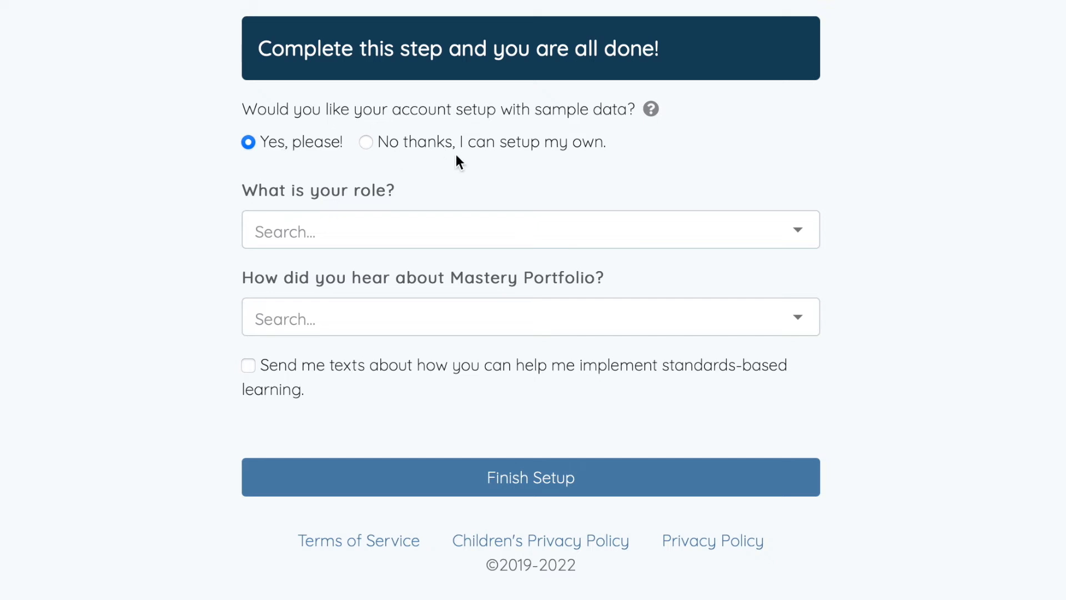
Decline the sample data setup and name the first semester/term 2022-23
left_click(365, 142)
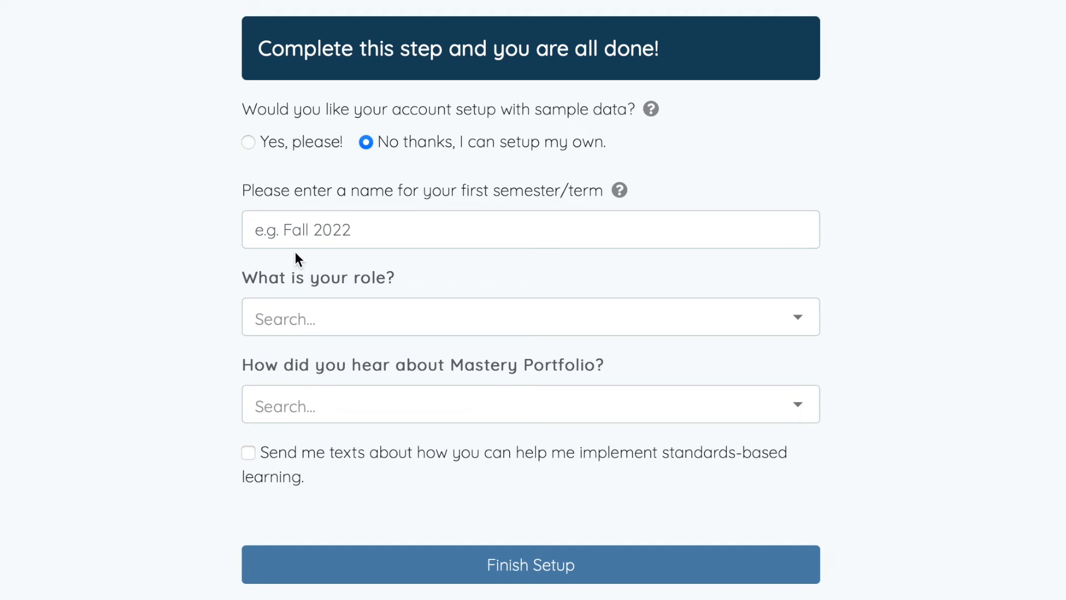
left_click(376, 230)
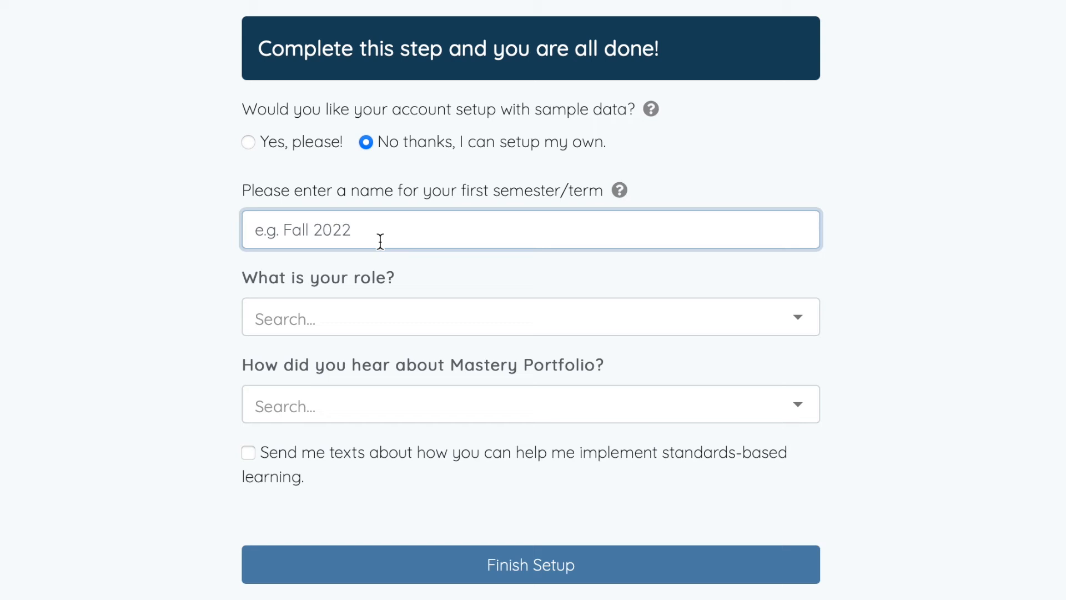
type("2022")
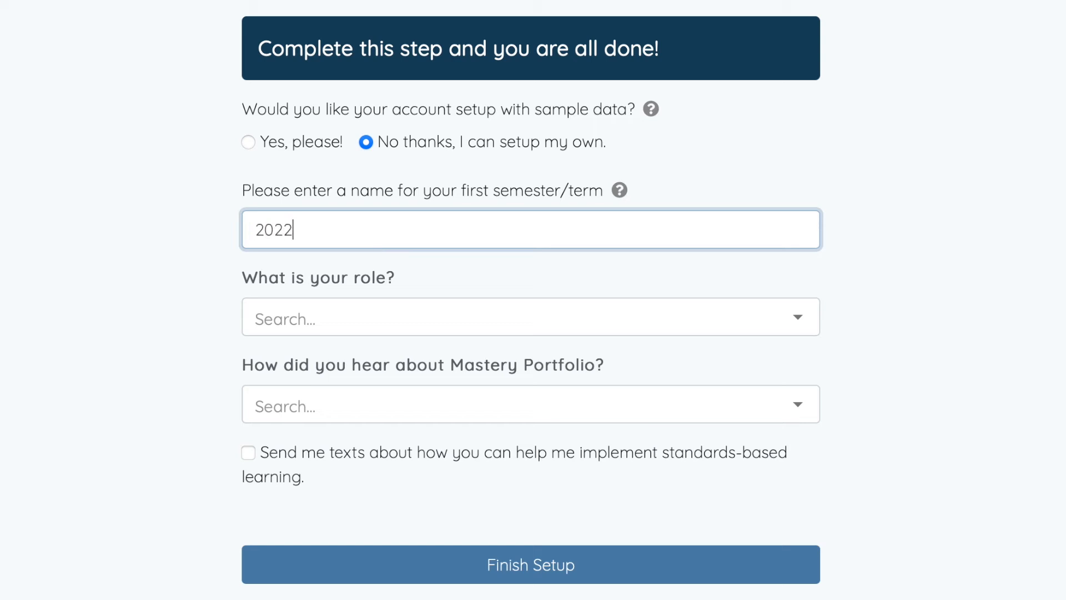
type("-23")
Set the role to "I'm a teacher." and the time working in education to 6-10 Years
left_click(359, 326)
left_click(362, 428)
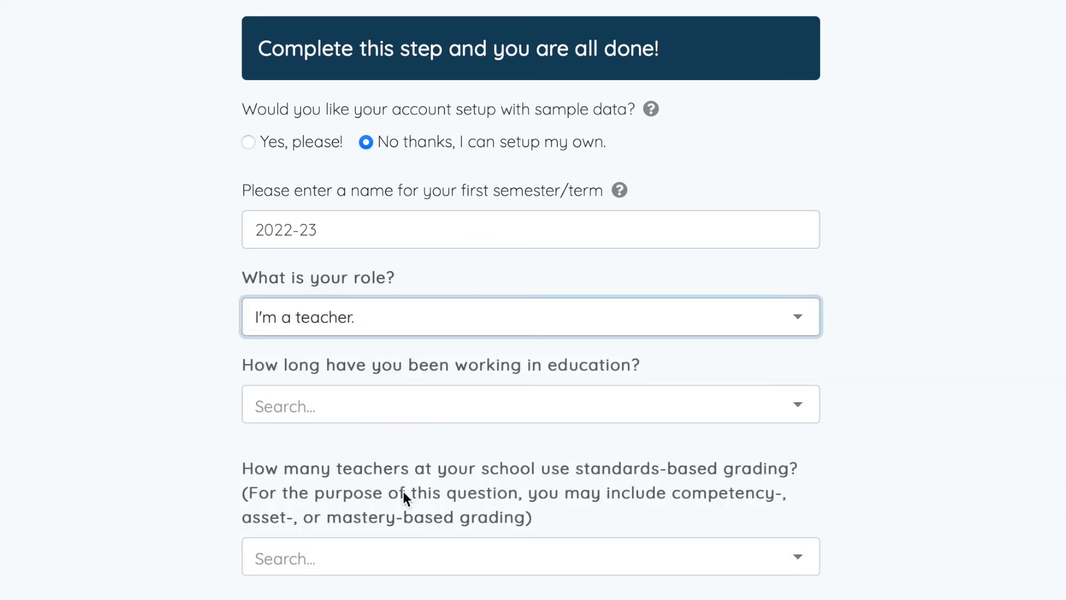
left_click(406, 411)
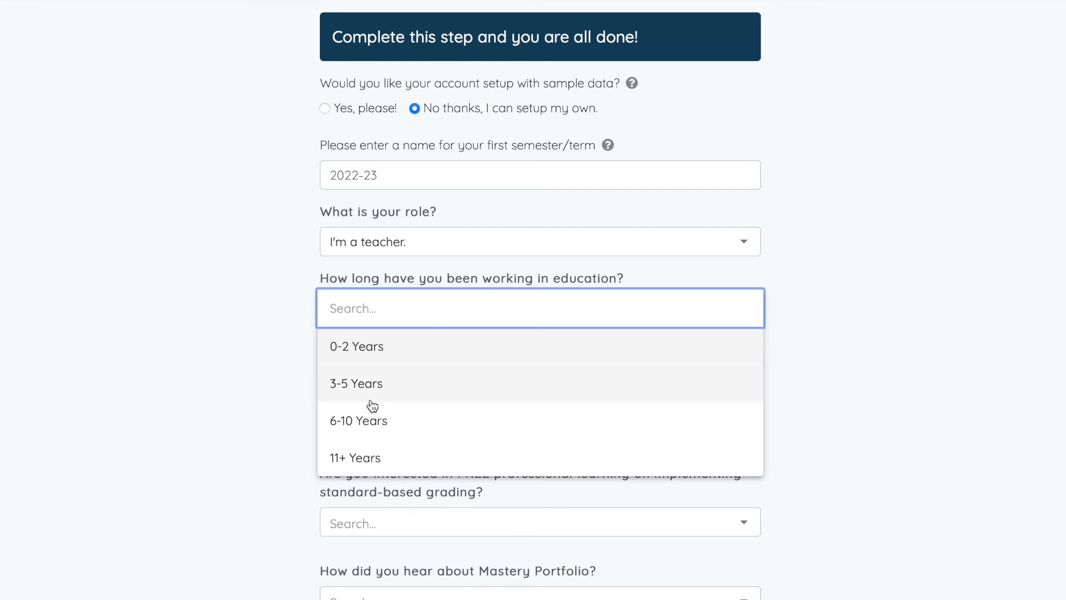
left_click(383, 420)
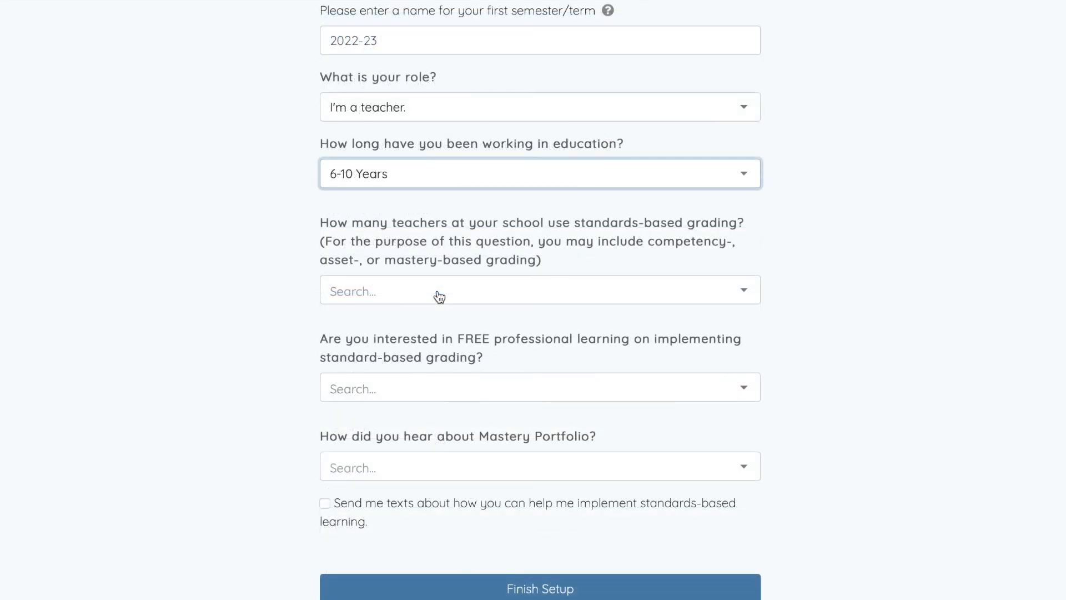
Answer that a pilot group of more than 10 teachers uses standards-based grading, and "Yes, absolutely!" to free professional learning
left_click(431, 296)
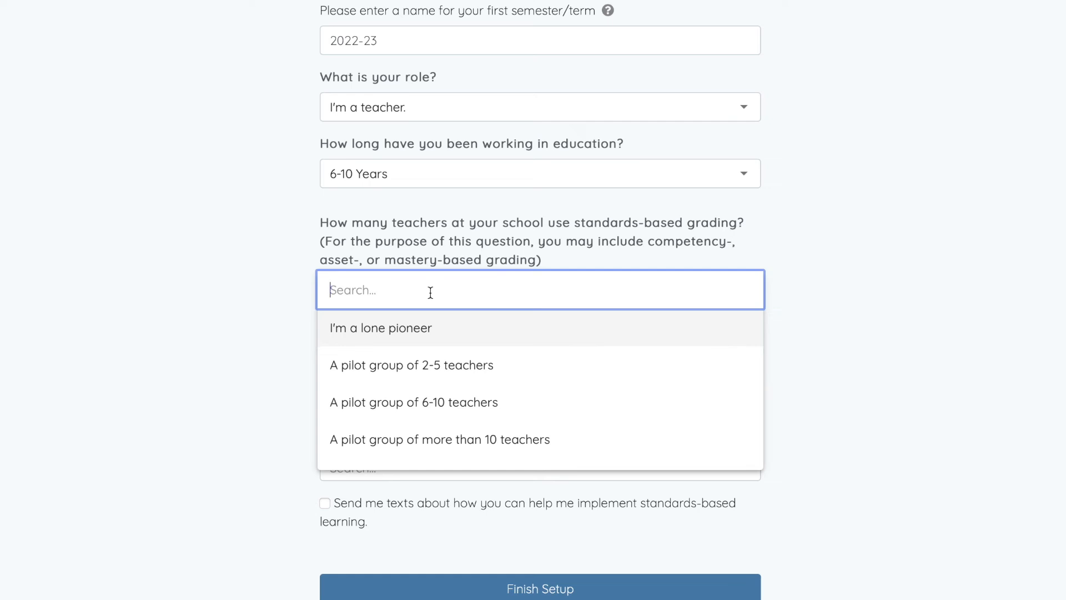
left_click(419, 447)
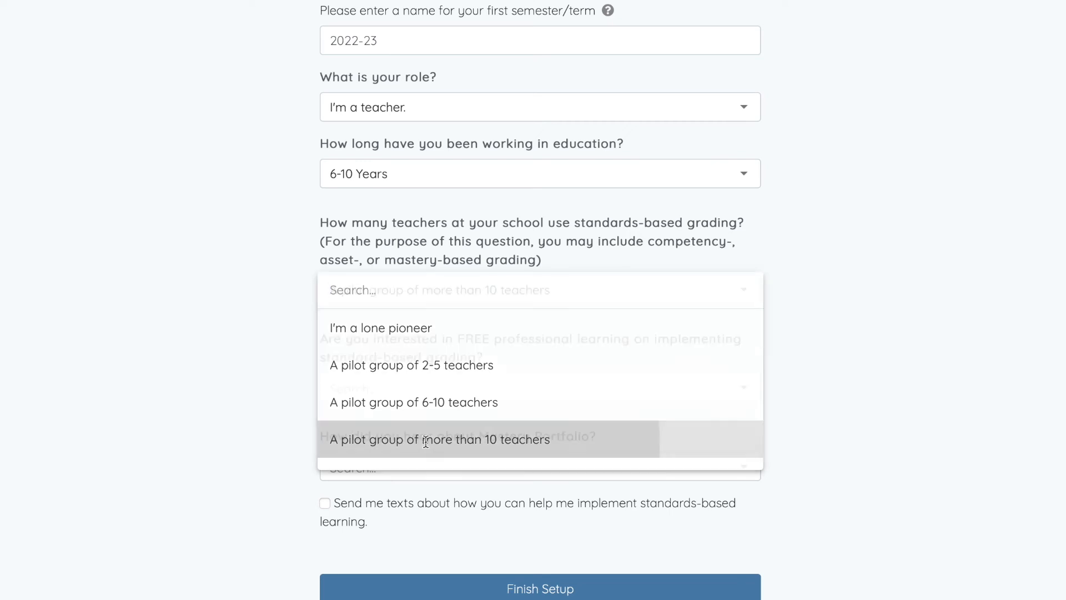
left_click(361, 344)
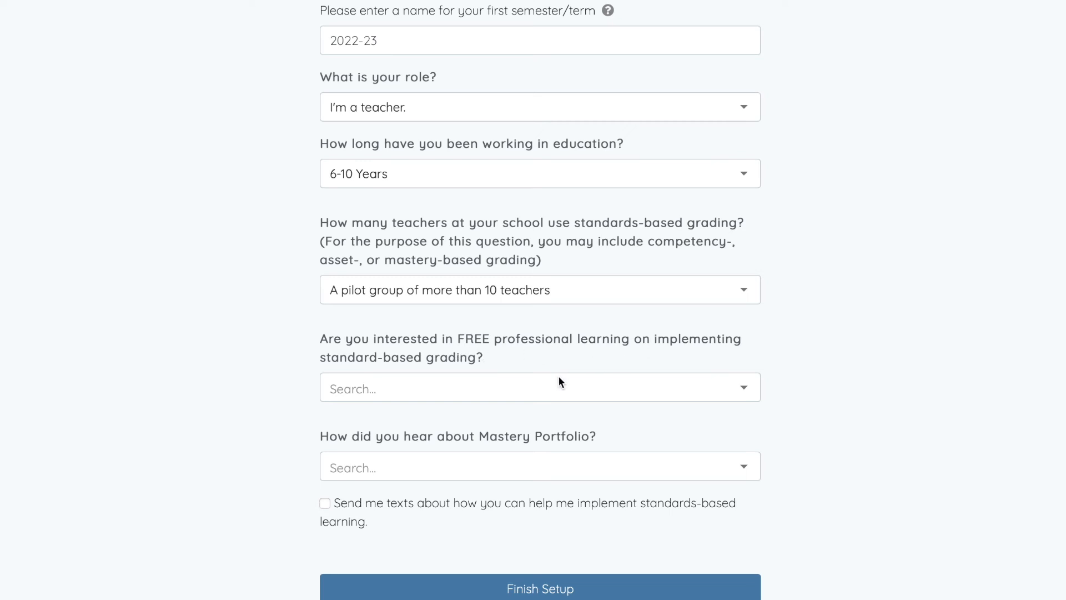
left_click(535, 397)
left_click(371, 432)
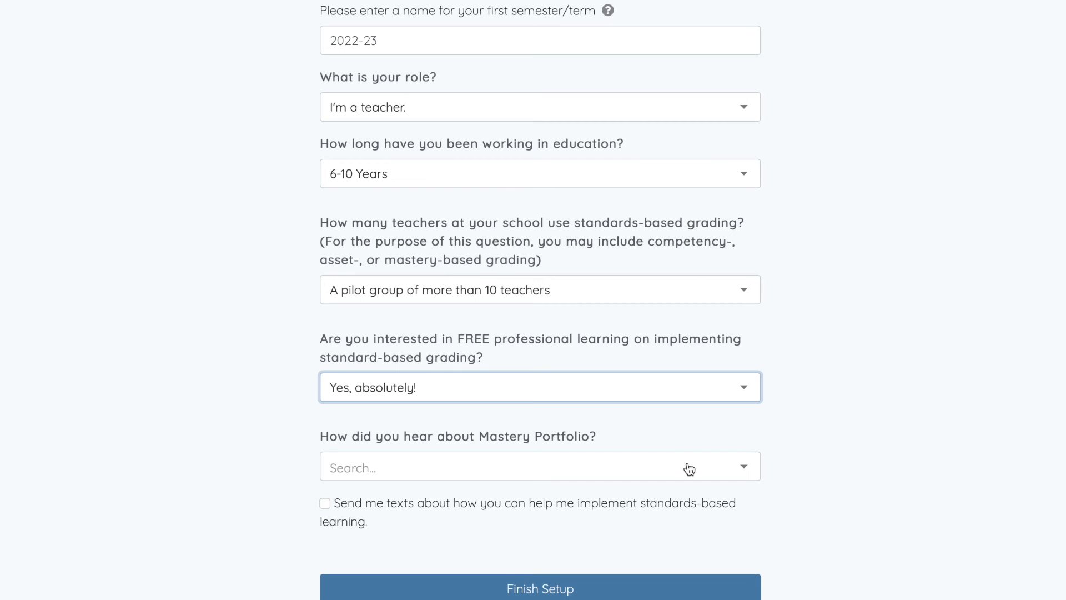
Answer "A search result" for how you heard about Mastery Portfolio, leave text messages unselected, and finish the setup
left_click(536, 473)
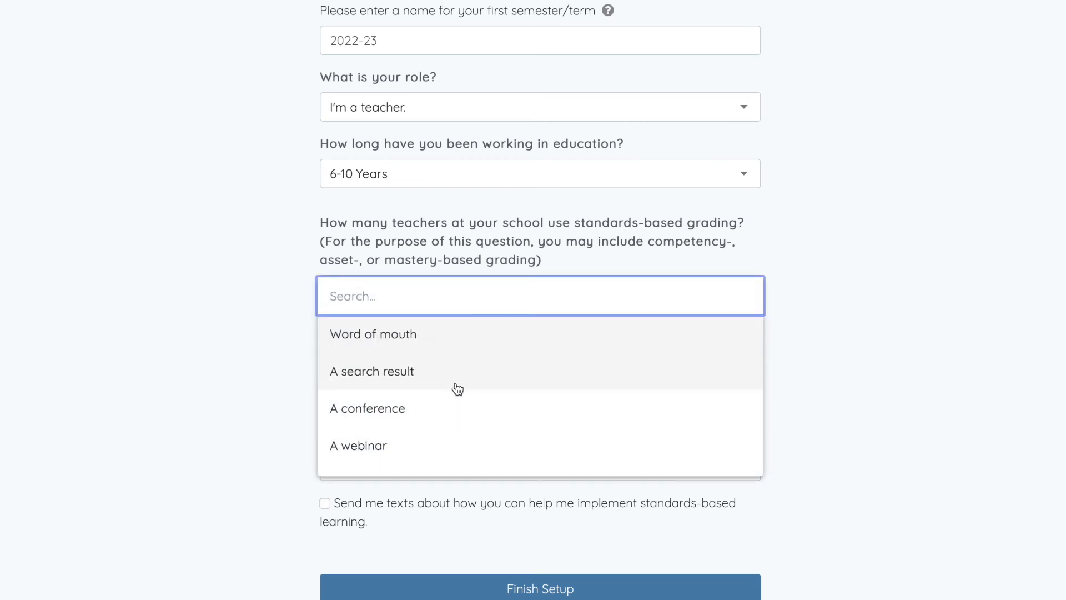
left_click(391, 373)
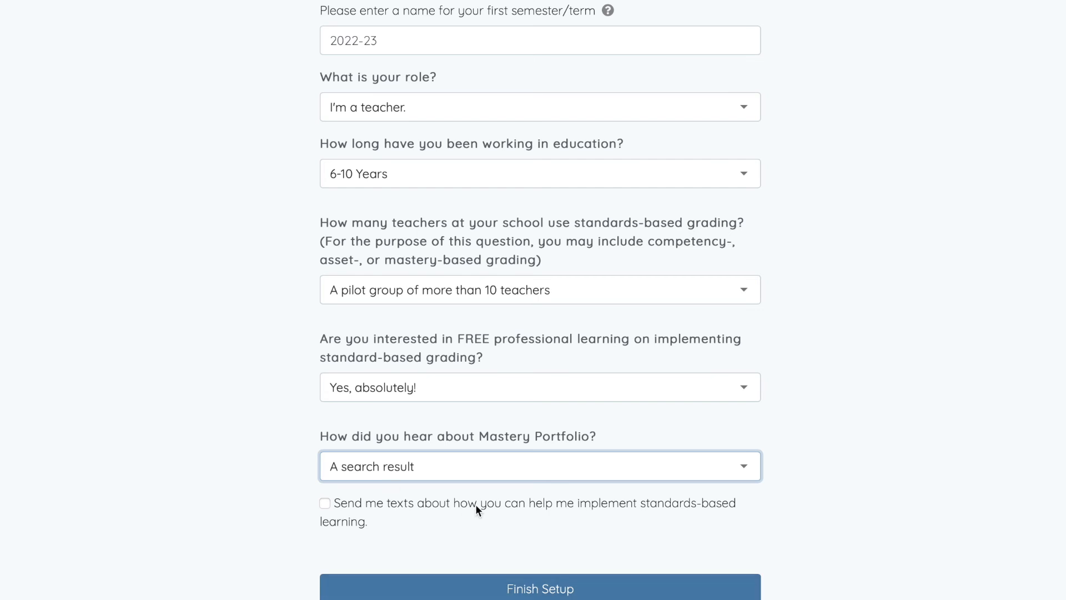
scroll(435, 508, "down", 1)
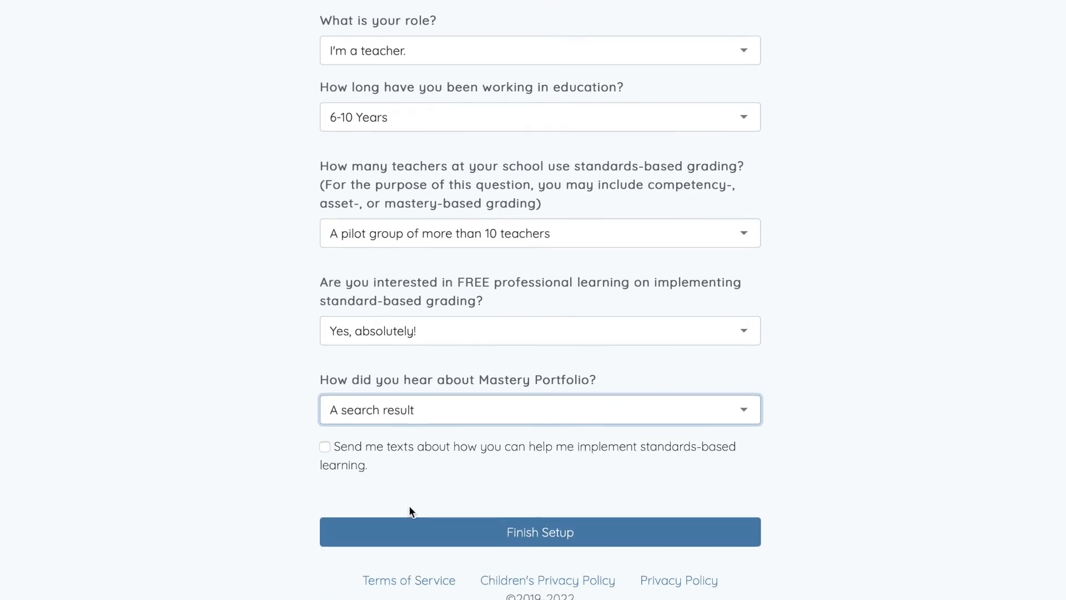
left_click(324, 448)
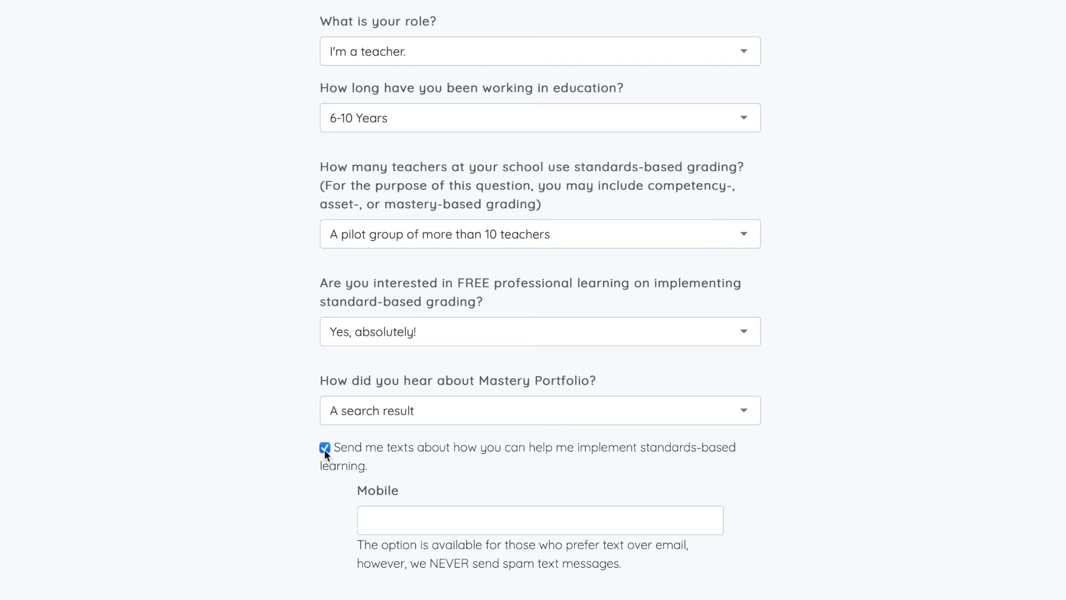
left_click(324, 449)
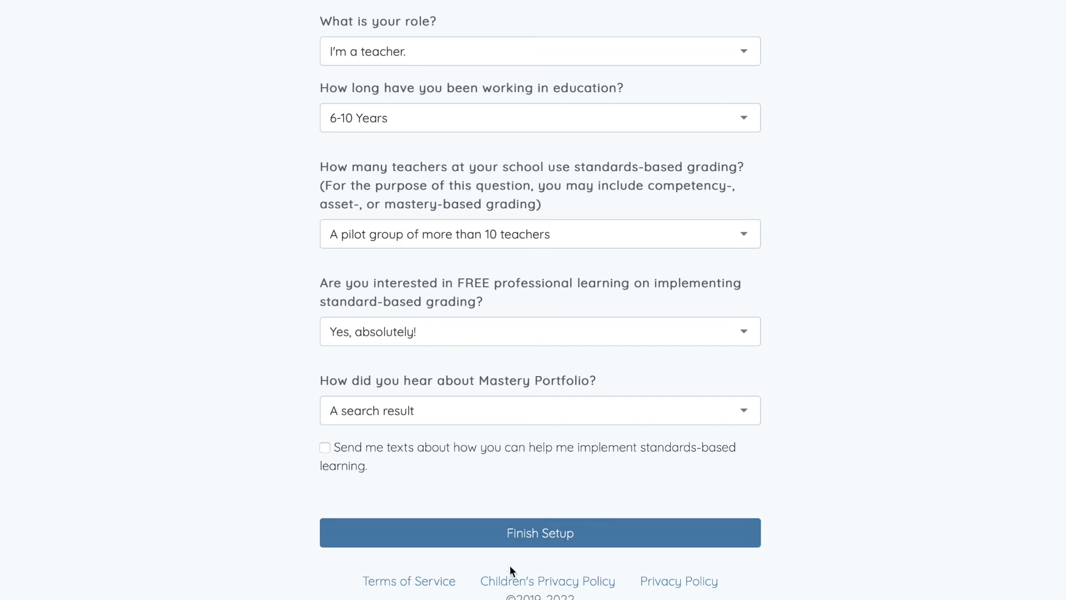
left_click(503, 534)
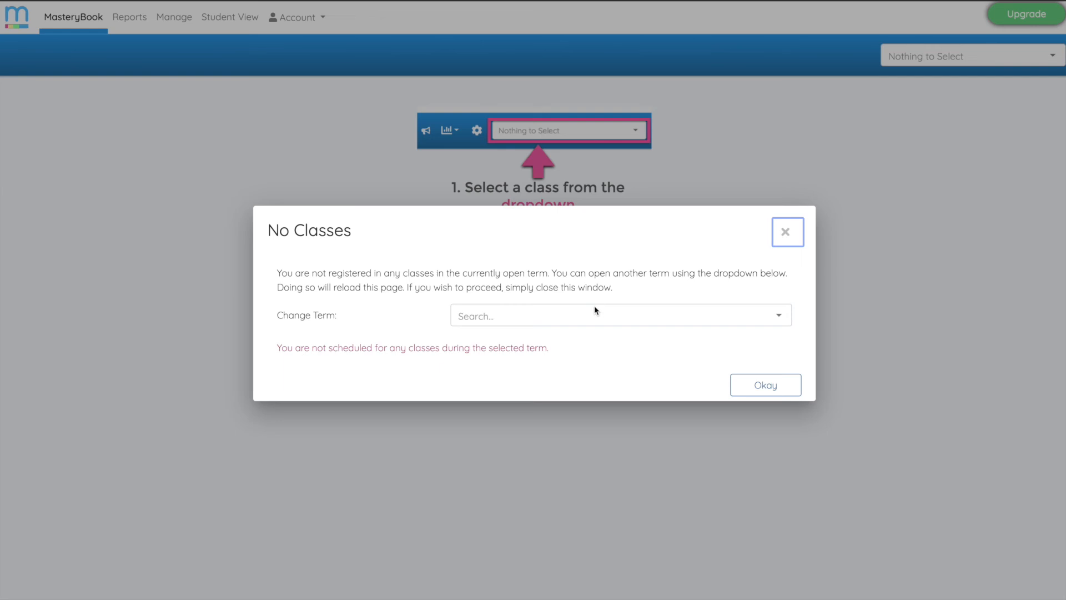
Change the term to 2022-23 in the No Classes notice, accept it and go to the school management area
left_click(580, 316)
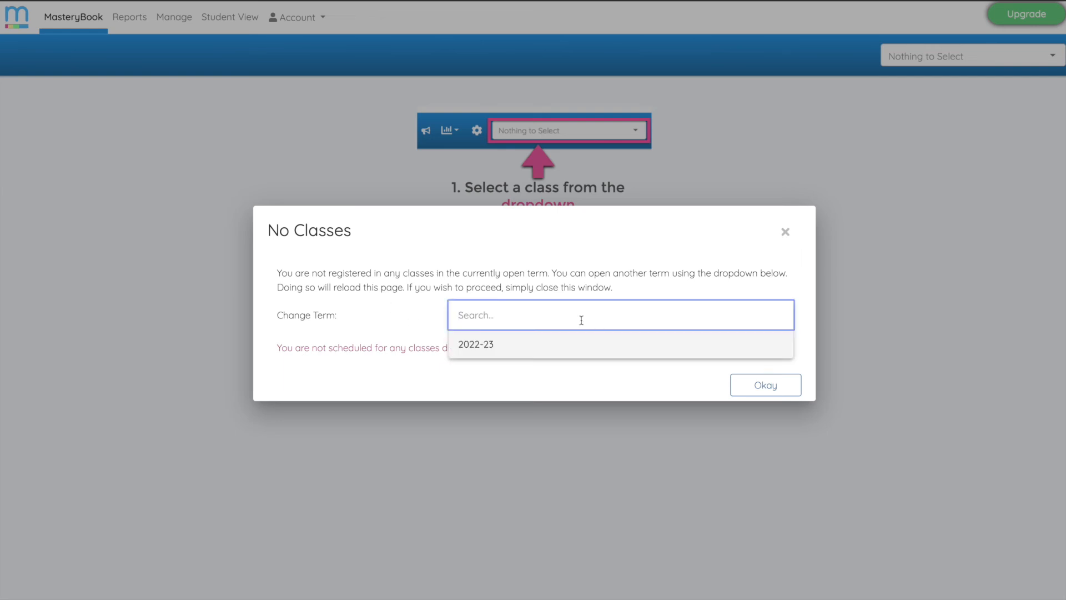
left_click(487, 348)
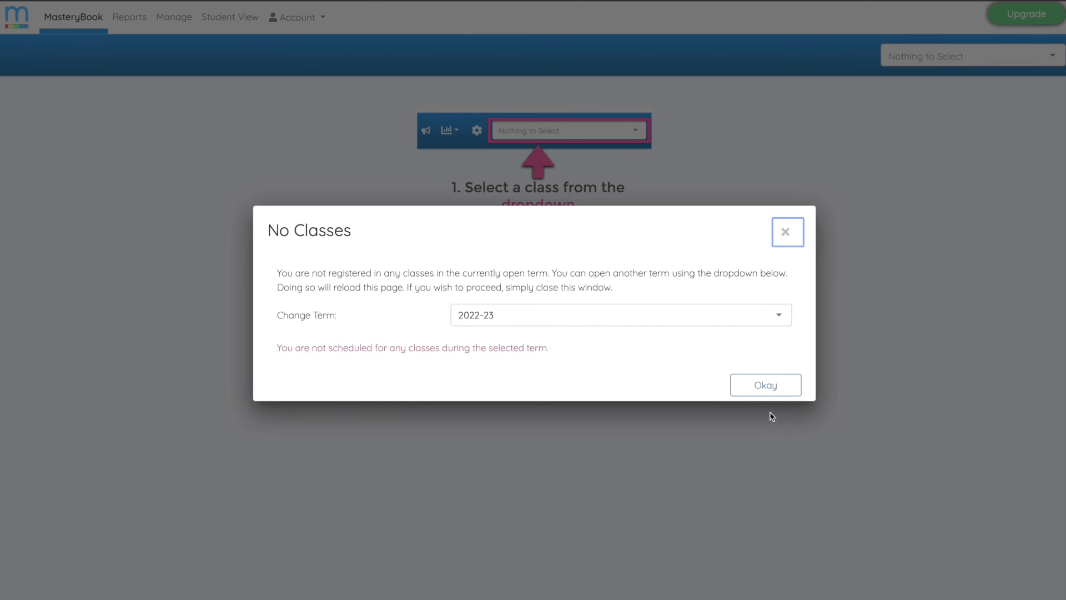
left_click(766, 392)
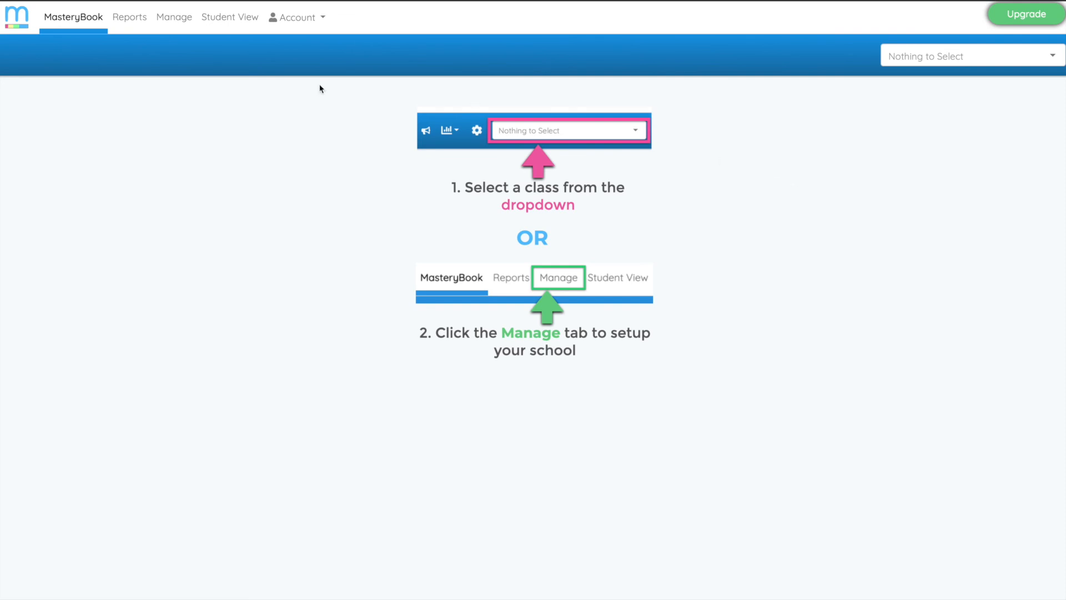
left_click(174, 21)
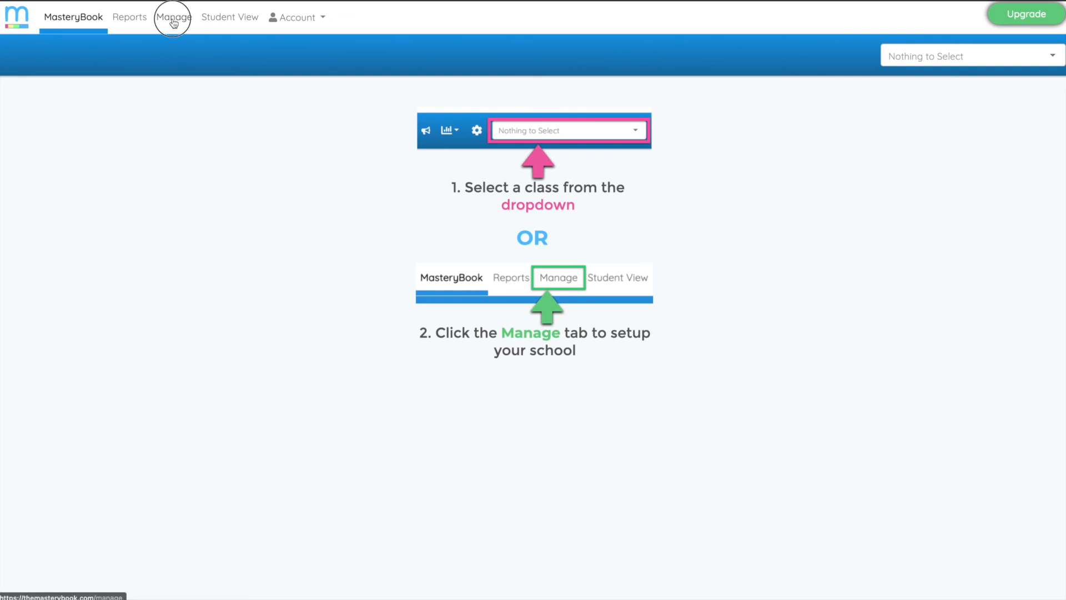